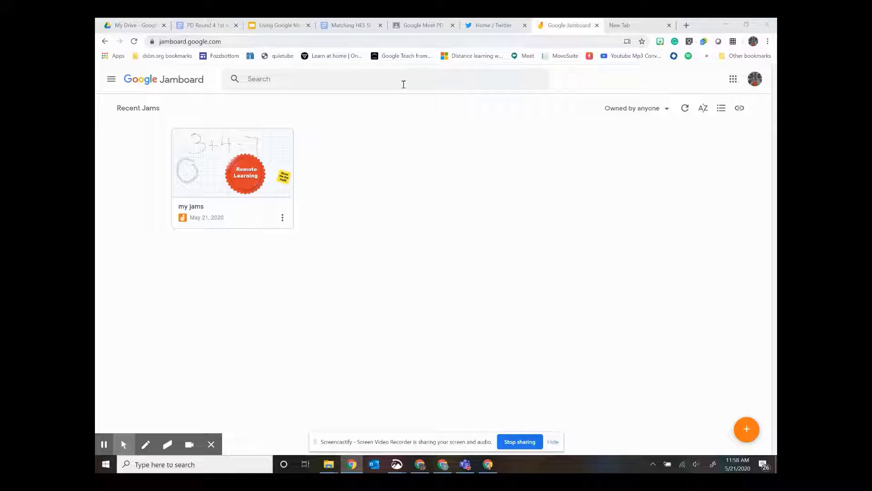
# - Open Jamboard from the Google apps in the new browser tab and create a new jam
pyautogui.click(632, 25)
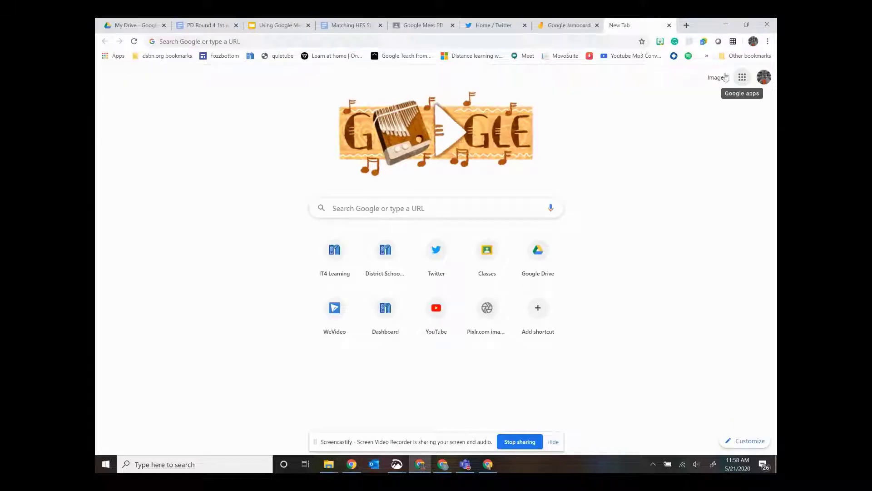
pyautogui.click(742, 77)
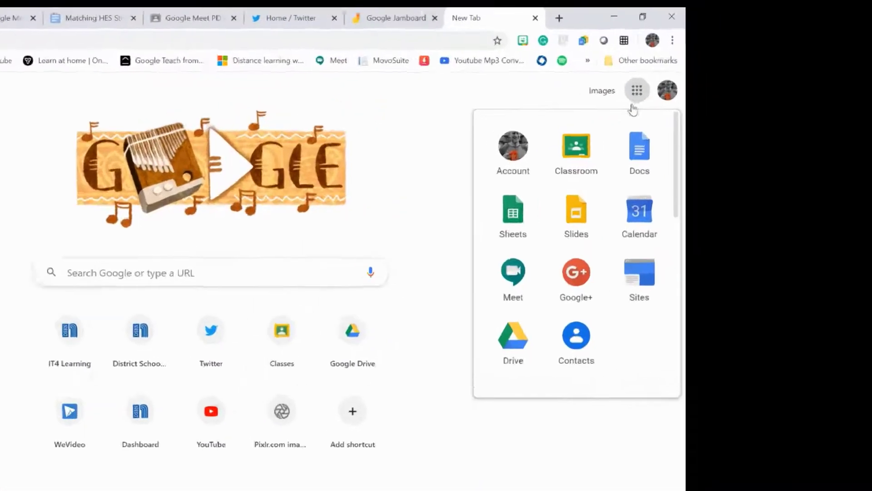
pyautogui.scroll(-5, 703, 173)
pyautogui.scroll(-5, 512, 249)
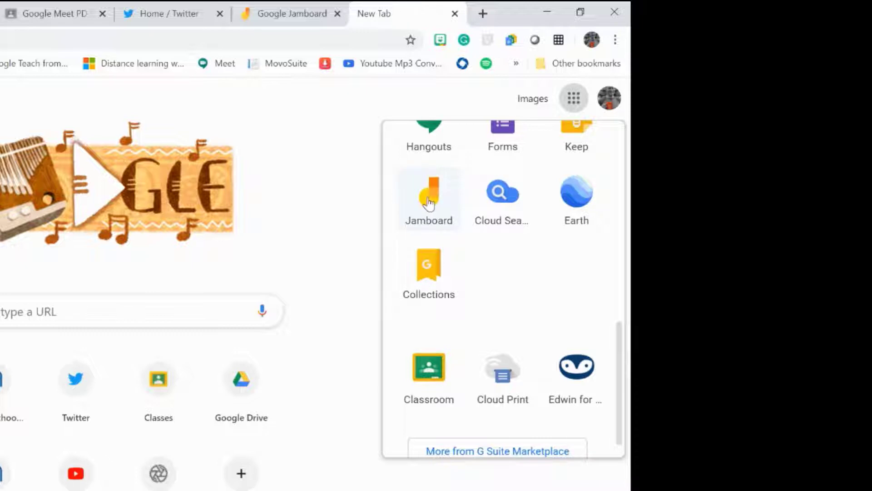
pyautogui.click(429, 200)
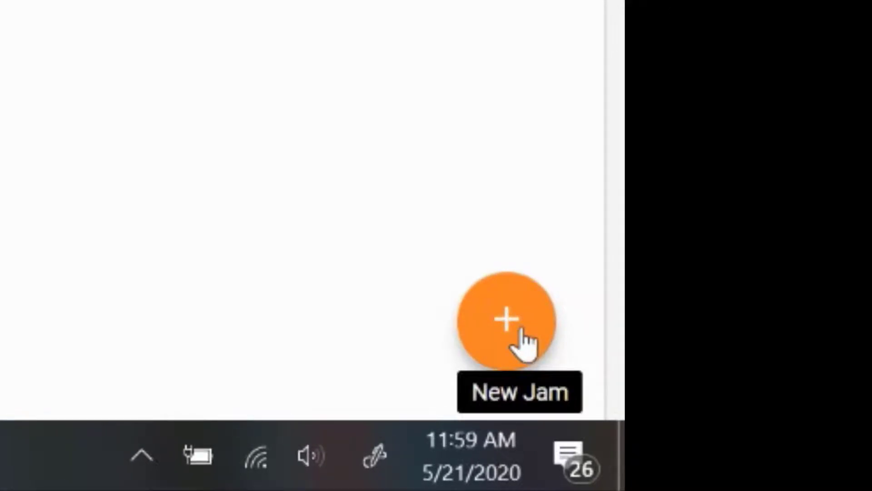
pyautogui.click(523, 333)
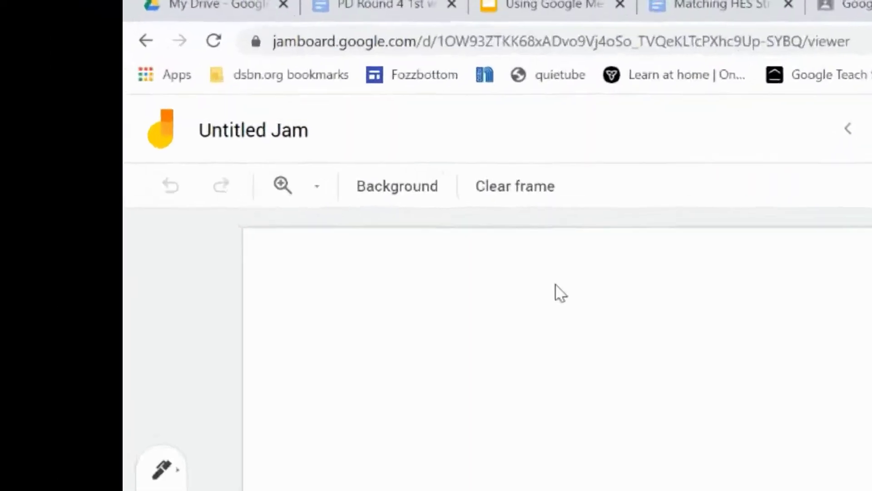
# - Try the grid and lined backgrounds on the frame, and return it to plain white
pyautogui.click(482, 221)
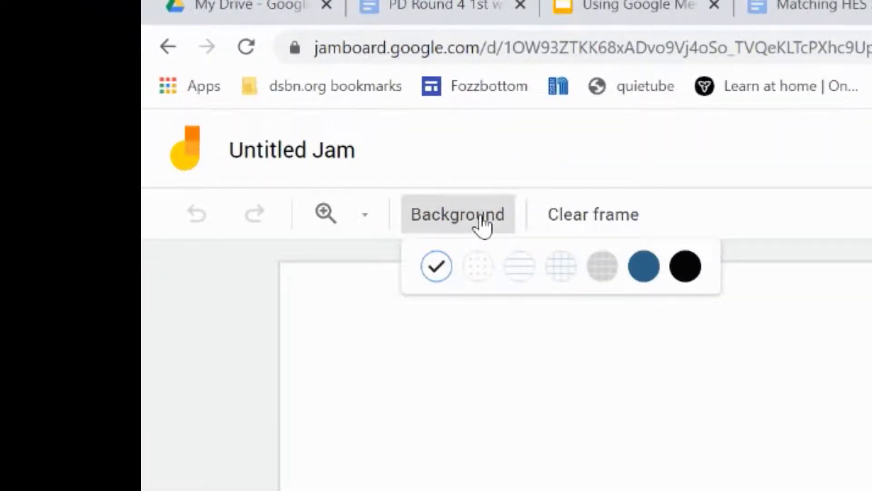
pyautogui.click(561, 266)
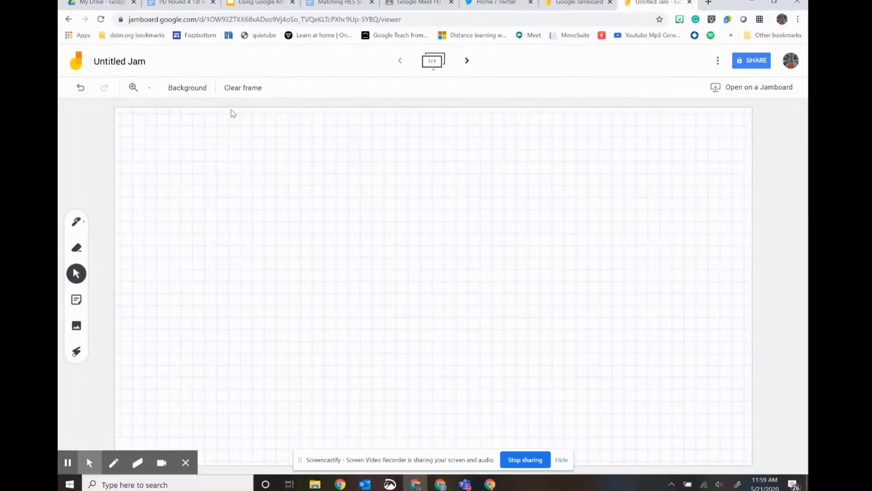
pyautogui.click(187, 89)
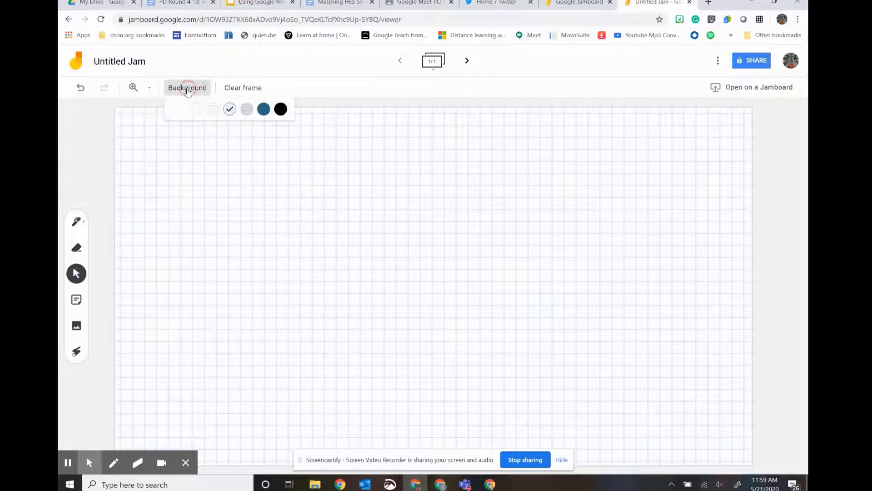
pyautogui.click(213, 110)
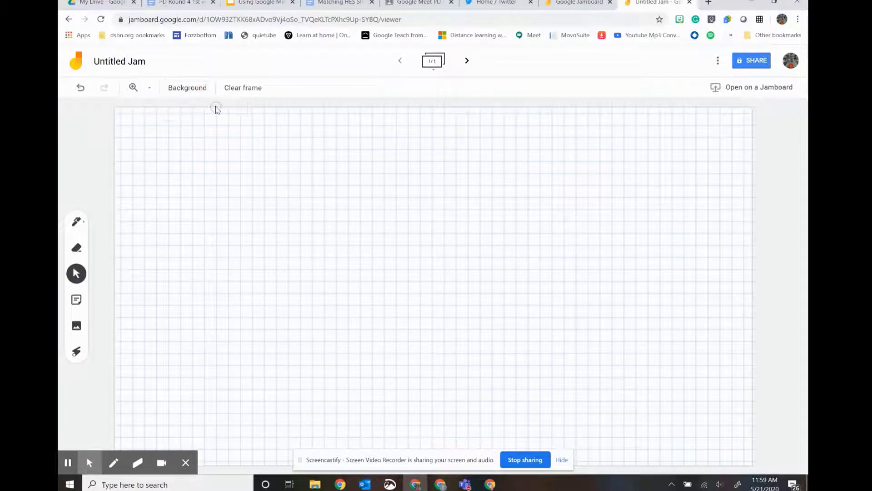
pyautogui.click(179, 90)
pyautogui.click(180, 110)
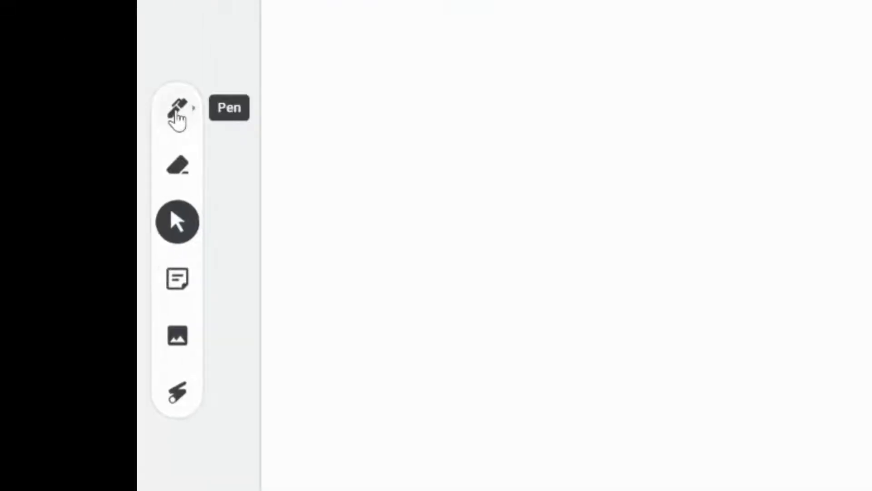
# - Handwrite the equation "3+7=?" in black with the Pen across the upper part of the frame
pyautogui.click(177, 119)
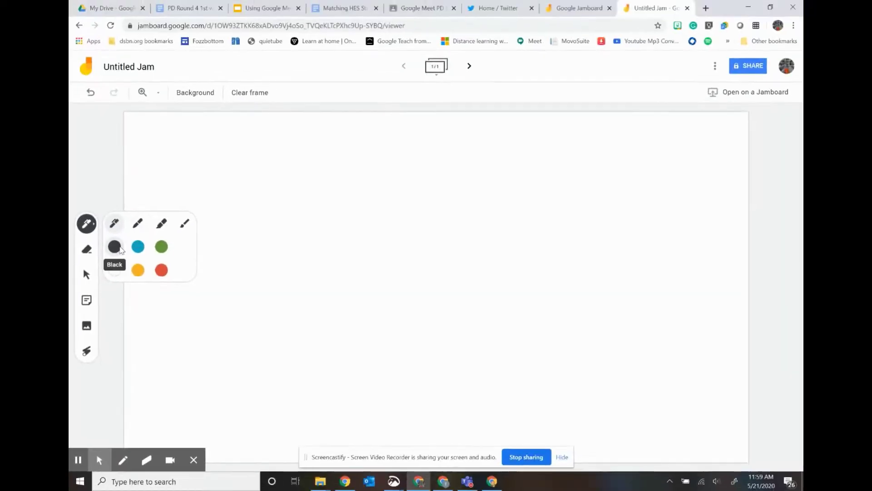
pyautogui.click(101, 190)
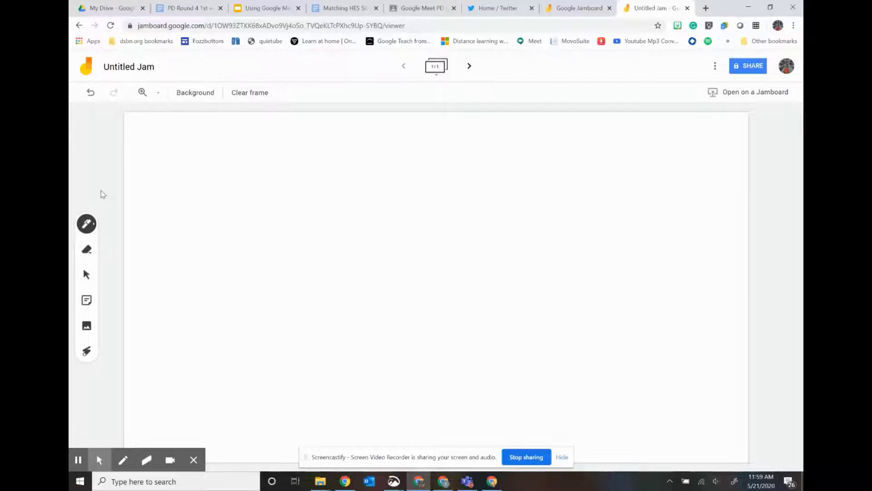
pyautogui.moveTo(191, 166)
pyautogui.mouseDown()
pyautogui.moveTo(216, 149)
pyautogui.moveTo(271, 202)
pyautogui.moveTo(176, 225)
pyautogui.mouseUp()
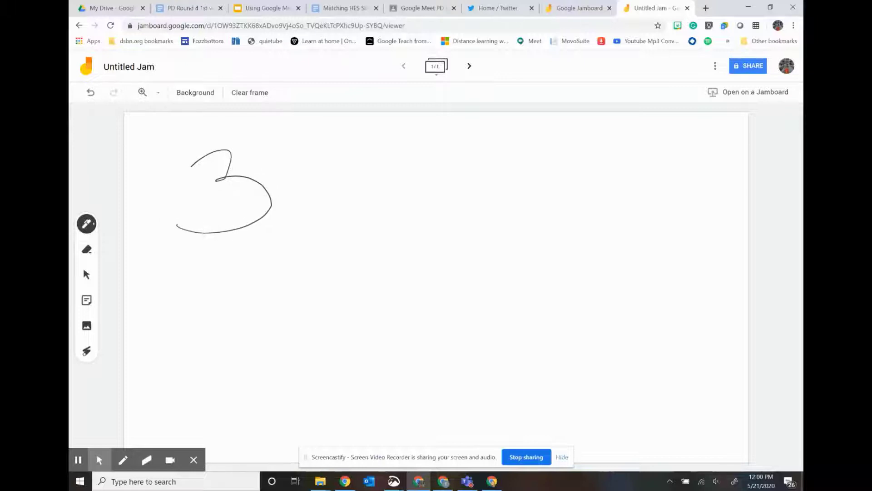
pyautogui.moveTo(282, 199); pyautogui.dragTo(354, 197)
pyautogui.moveTo(312, 174); pyautogui.dragTo(322, 240)
pyautogui.moveTo(352, 138); pyautogui.dragTo(424, 251)
pyautogui.moveTo(472, 188); pyautogui.dragTo(507, 183)
pyautogui.moveTo(476, 221); pyautogui.dragTo(522, 214)
pyautogui.moveTo(555, 158)
pyautogui.mouseDown()
pyautogui.moveTo(625, 138)
pyautogui.moveTo(614, 215)
pyautogui.mouseUp()
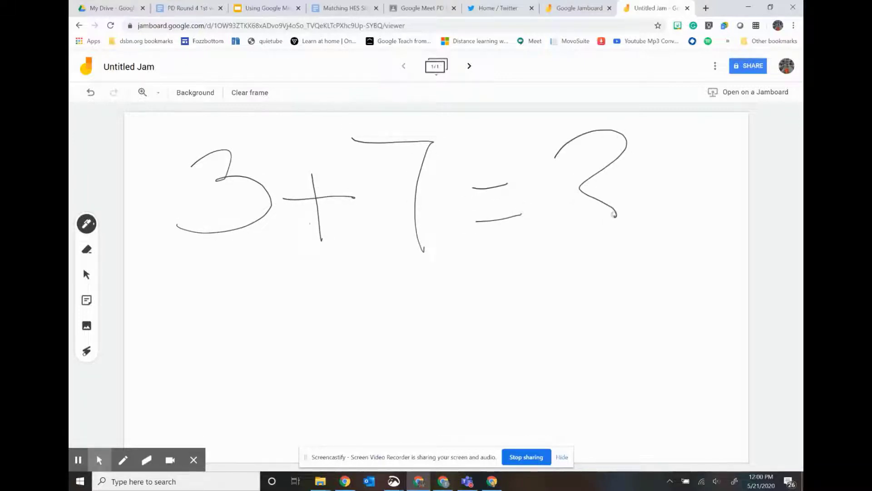
pyautogui.moveTo(624, 248); pyautogui.dragTo(610, 254)
# - Erase part of the question mark's dot and undo the erasure
pyautogui.click(91, 253)
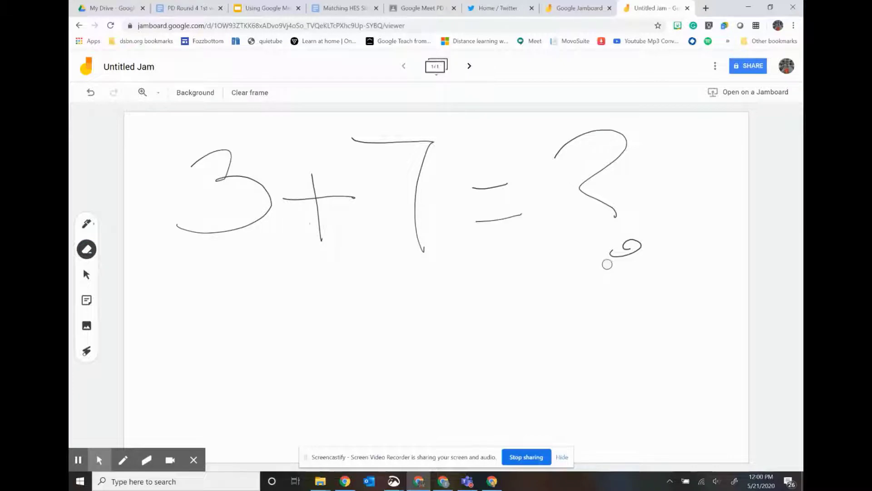
pyautogui.moveTo(608, 264)
pyautogui.mouseDown()
pyautogui.moveTo(611, 253)
pyautogui.moveTo(635, 252)
pyautogui.moveTo(619, 260)
pyautogui.mouseUp()
pyautogui.click(91, 94)
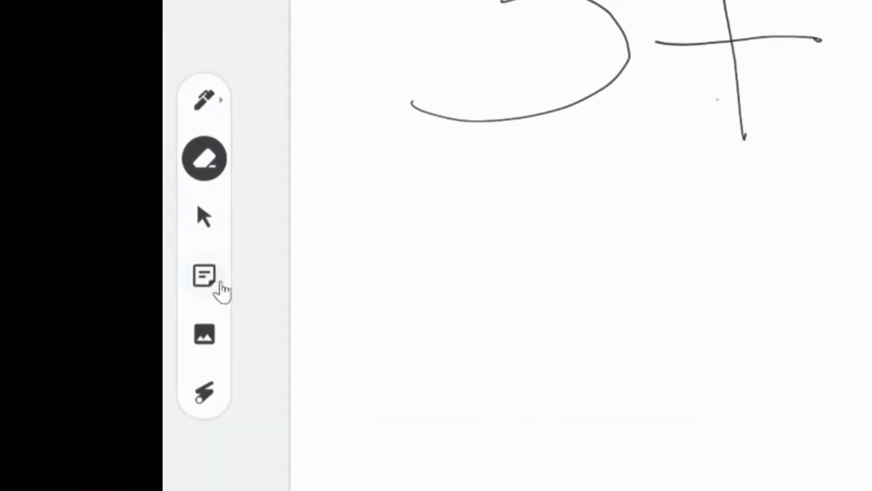
# - Add a yellow sticky note reading "What do you see?" to the frame
pyautogui.click(92, 303)
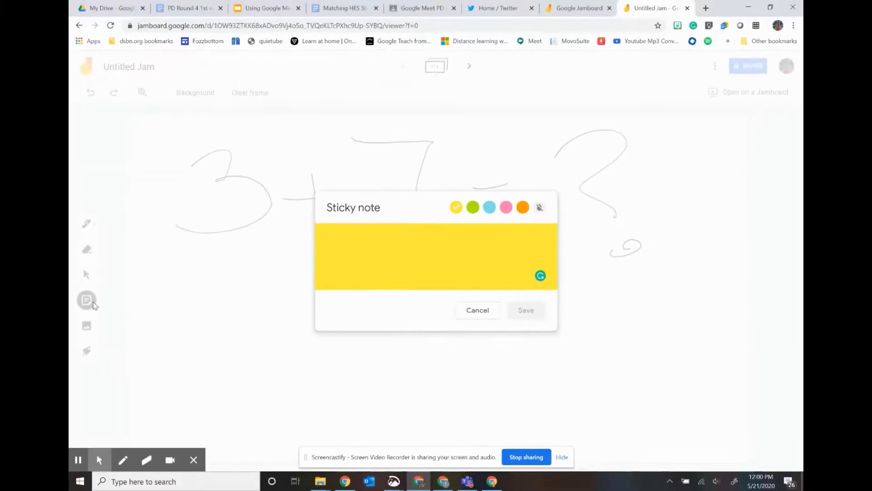
pyautogui.write('What do you see?')
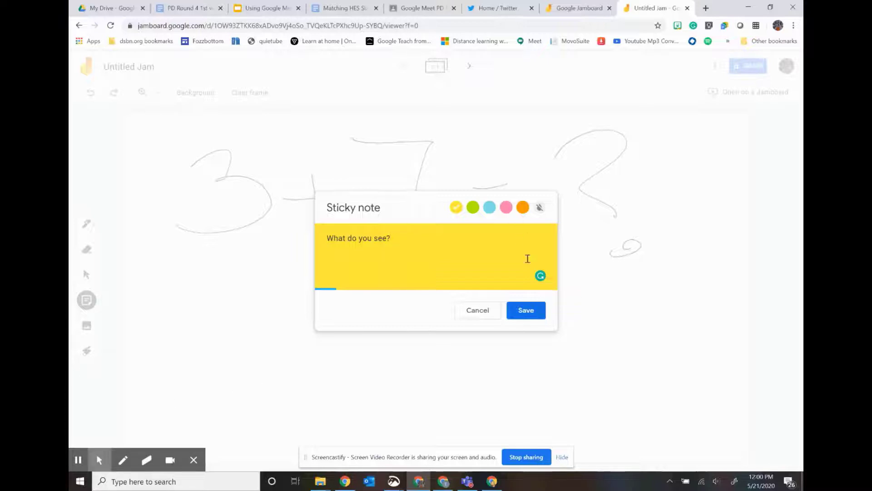
pyautogui.click(525, 309)
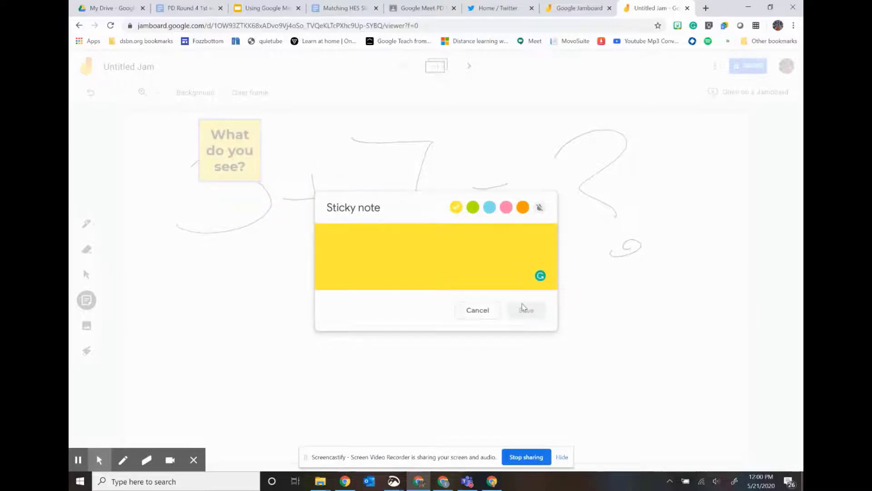
pyautogui.click(477, 310)
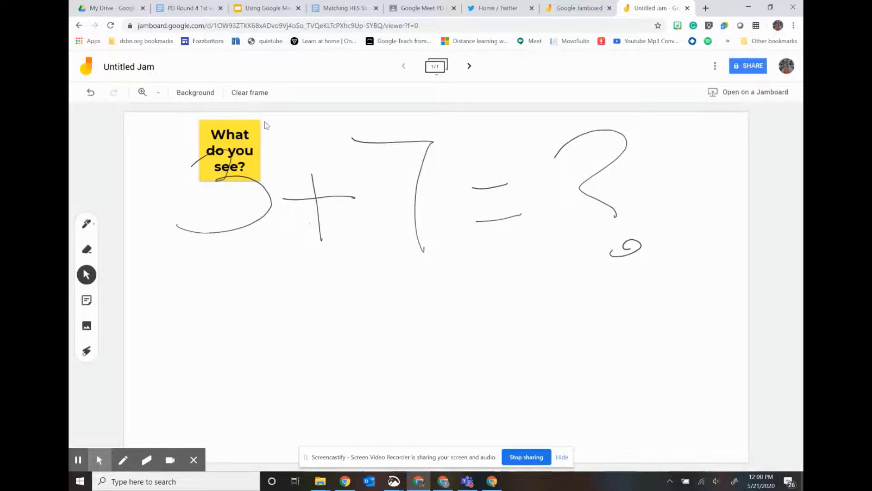
# - Move the sticky note to the frame's lower-right area, enlarge it slightly and tilt it clockwise
pyautogui.moveTo(252, 127); pyautogui.dragTo(681, 355)
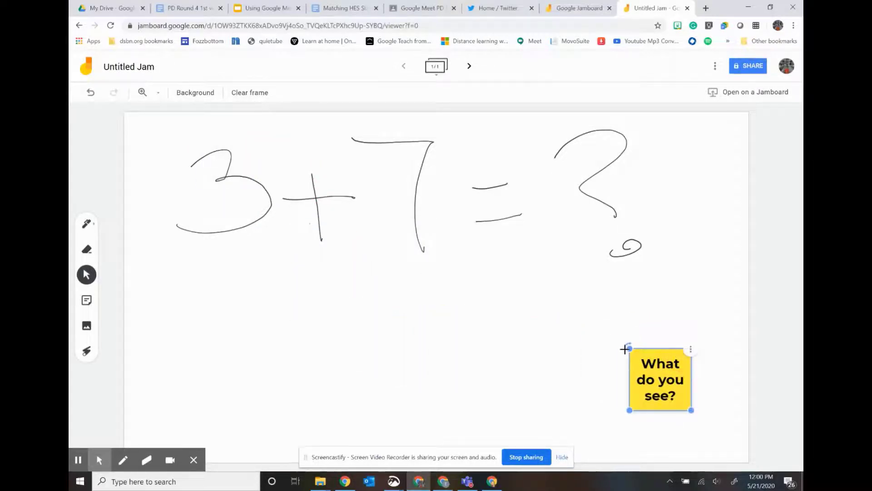
pyautogui.moveTo(625, 349); pyautogui.dragTo(593, 417)
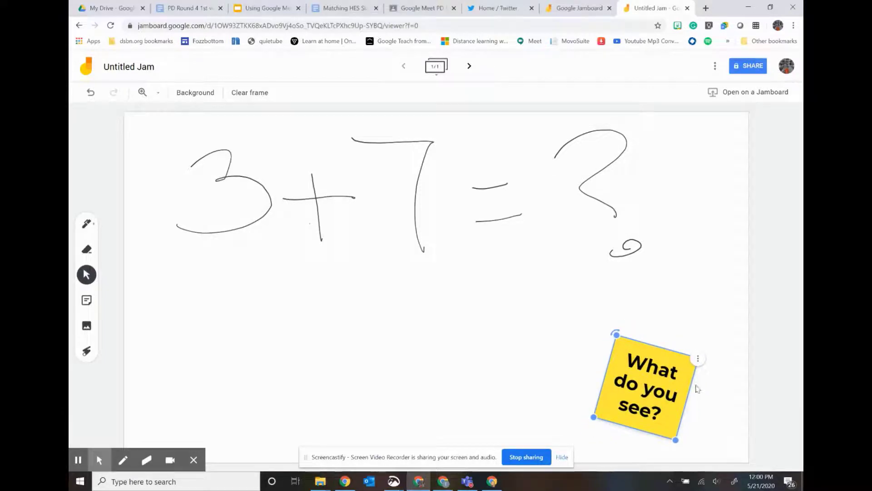
pyautogui.click(698, 360)
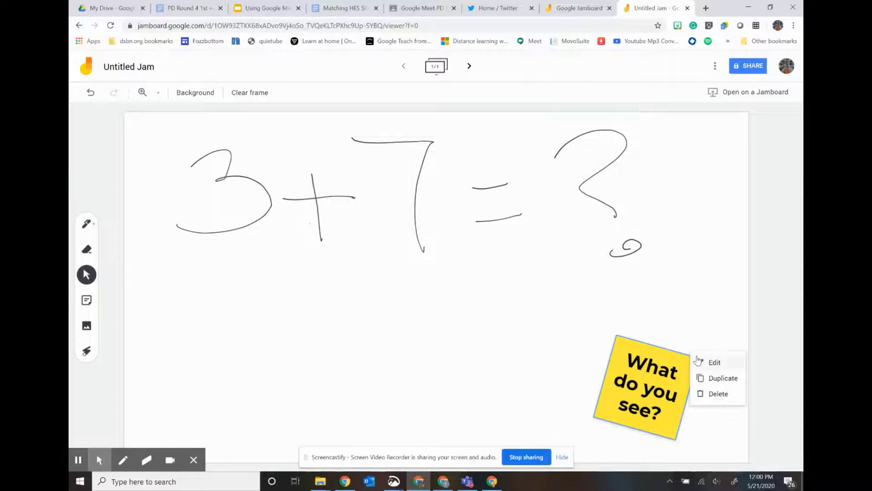
pyautogui.click(503, 355)
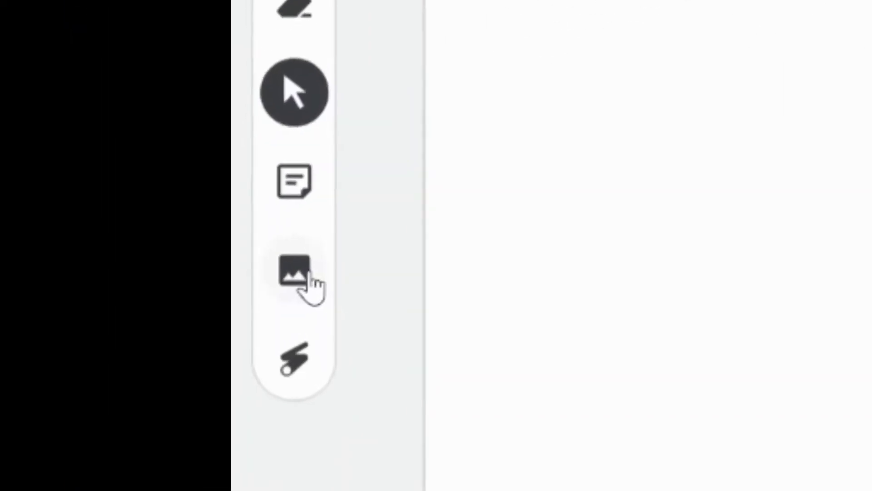
pyautogui.click(311, 277)
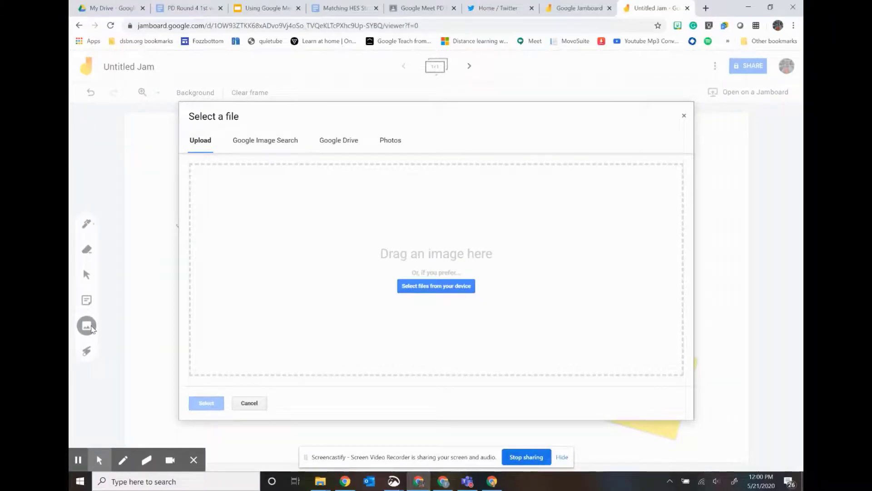
pyautogui.click(419, 289)
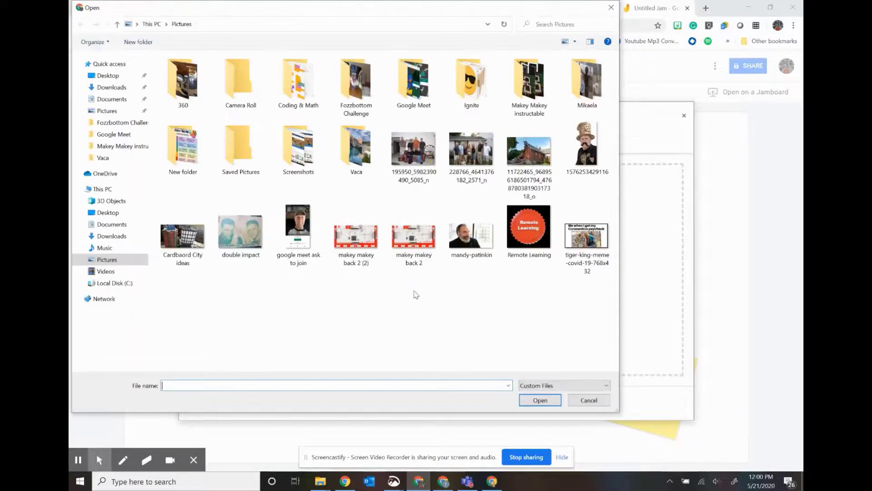
pyautogui.click(584, 161)
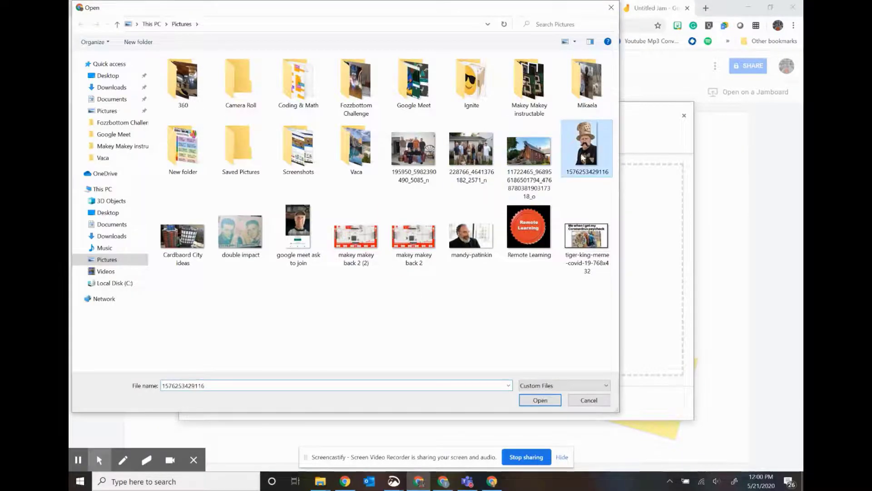
pyautogui.click(545, 406)
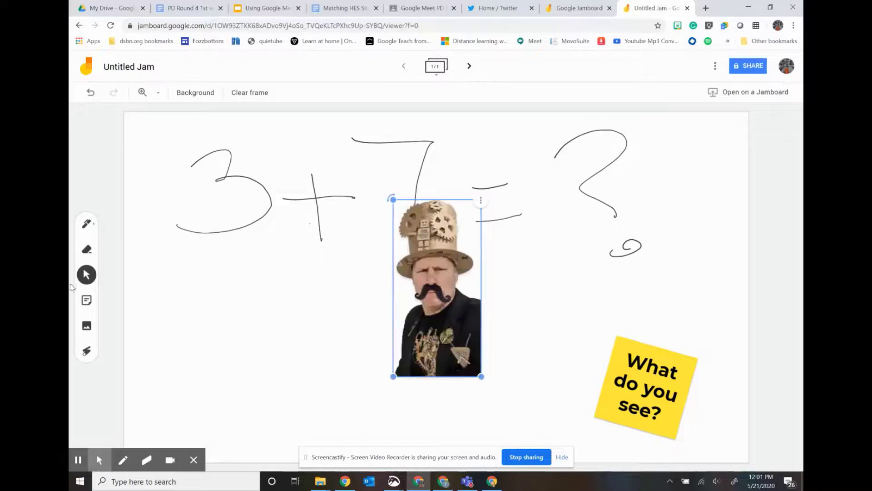
# - Move the inserted photo below the handwritten 3 and tilt it slightly counterclockwise
pyautogui.moveTo(441, 247); pyautogui.dragTo(233, 303)
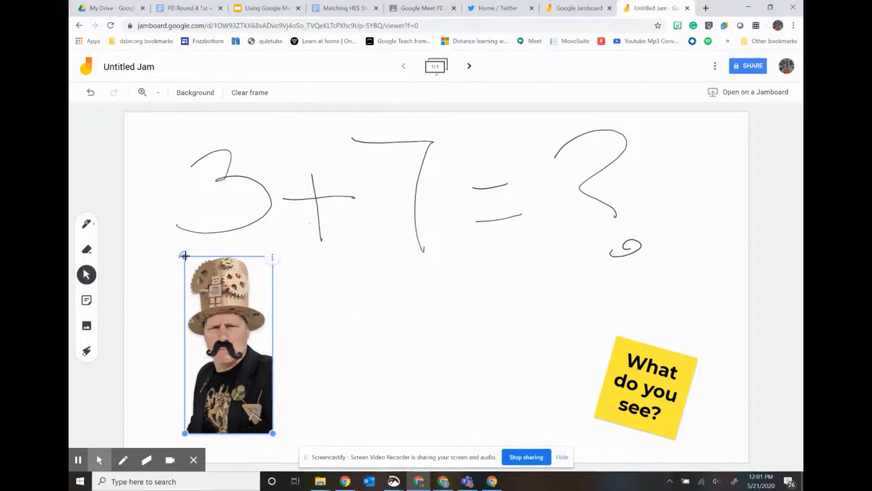
pyautogui.moveTo(185, 255)
pyautogui.mouseDown()
pyautogui.moveTo(169, 265)
pyautogui.moveTo(176, 258)
pyautogui.mouseUp()
pyautogui.click(383, 307)
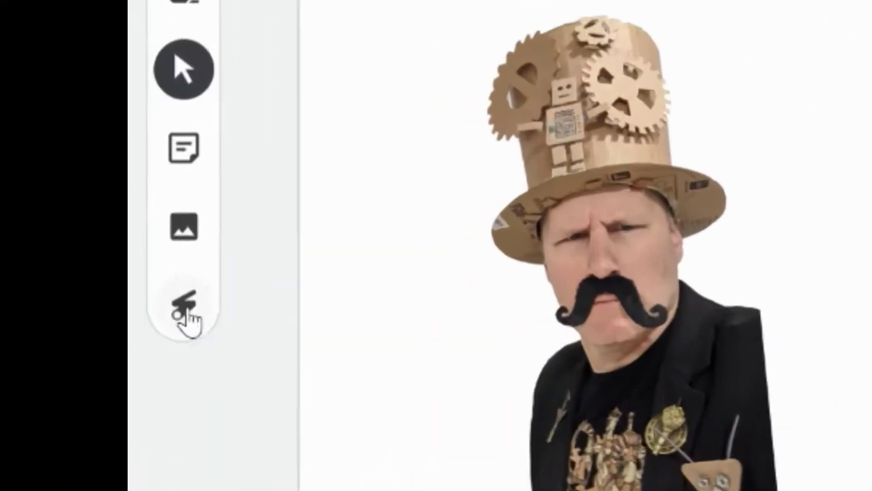
# - Point out parts of the frame around the handwritten equation with the Laser tool
pyautogui.click(202, 310)
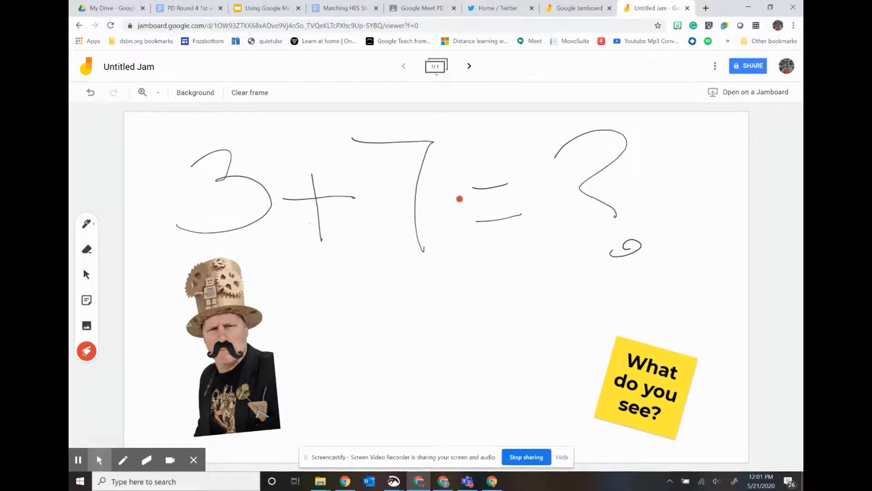
pyautogui.moveTo(449, 128)
pyautogui.mouseDown()
pyautogui.moveTo(364, 139)
pyautogui.moveTo(343, 263)
pyautogui.moveTo(320, 186)
pyautogui.moveTo(383, 132)
pyautogui.moveTo(480, 203)
pyautogui.moveTo(301, 242)
pyautogui.mouseUp()
pyautogui.moveTo(404, 292); pyautogui.dragTo(510, 245)
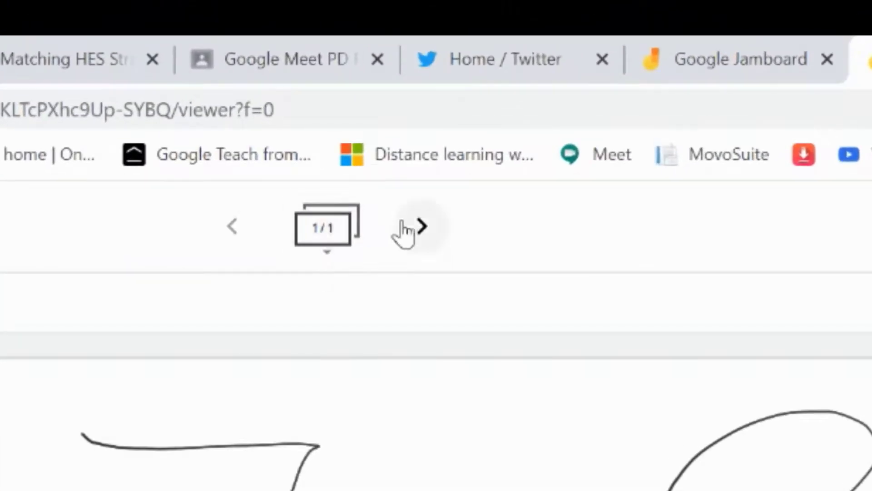
# - Add a second frame to the jam and draw a wavy black line across it with the Pen
pyautogui.click(422, 227)
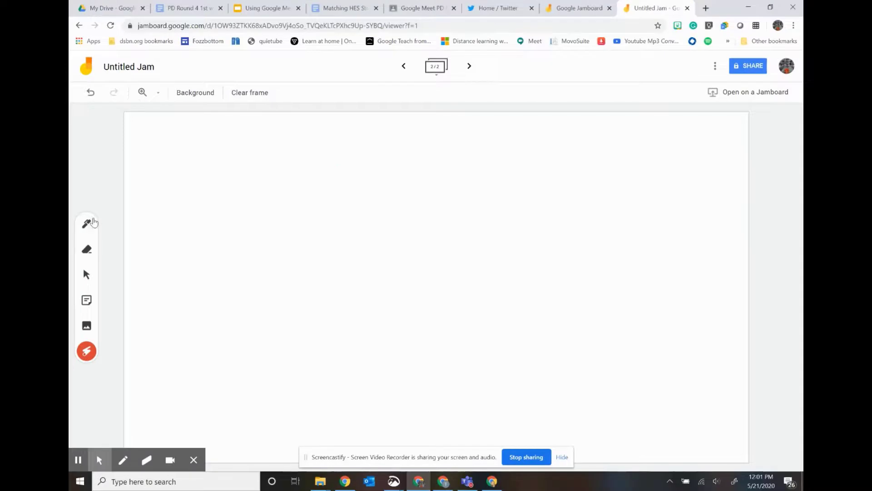
pyautogui.click(93, 223)
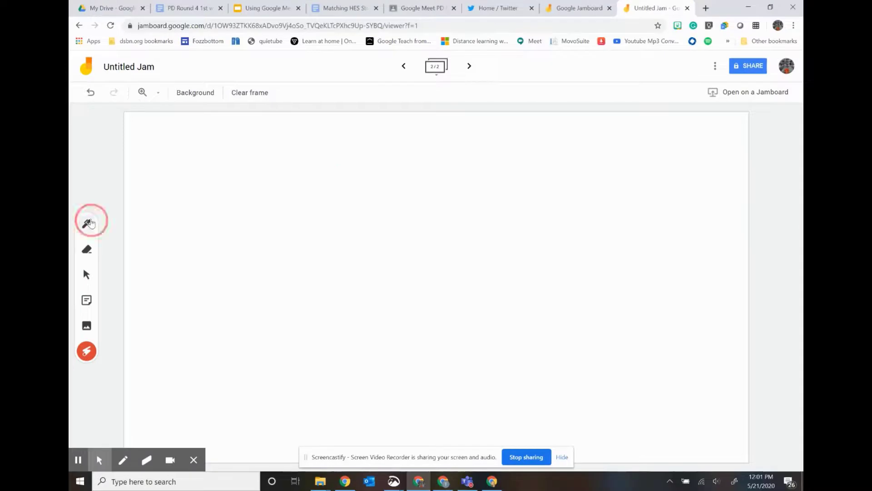
pyautogui.moveTo(255, 212)
pyautogui.mouseDown()
pyautogui.moveTo(325, 154)
pyautogui.moveTo(418, 276)
pyautogui.moveTo(510, 273)
pyautogui.moveTo(610, 202)
pyautogui.mouseUp()
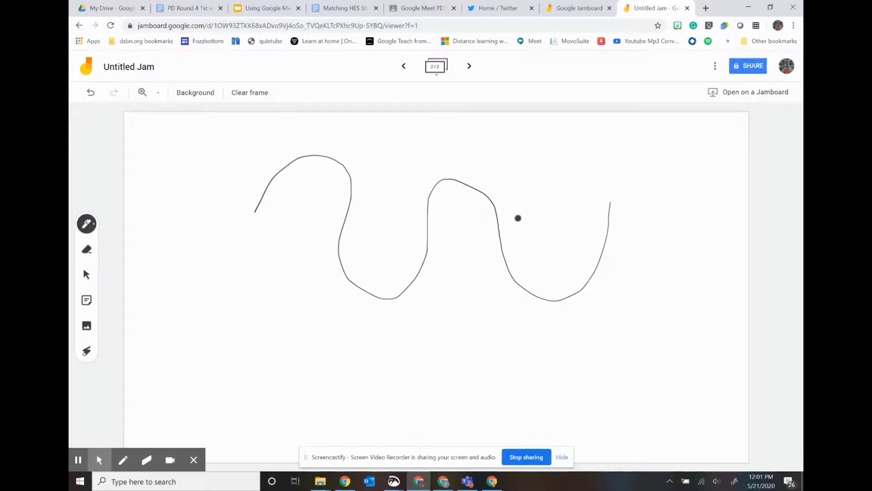
# - Switch back and forth between the jam's two frames, ending on the first frame with the equation
pyautogui.click(404, 68)
pyautogui.click(470, 67)
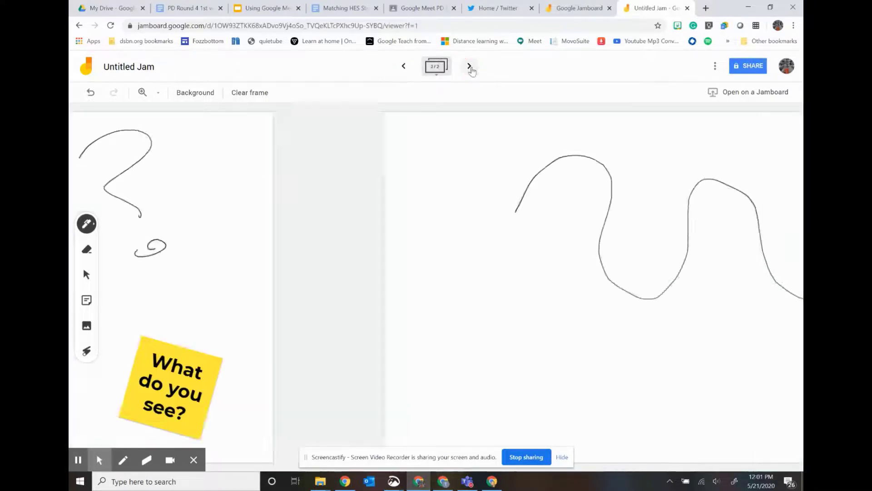
pyautogui.click(404, 67)
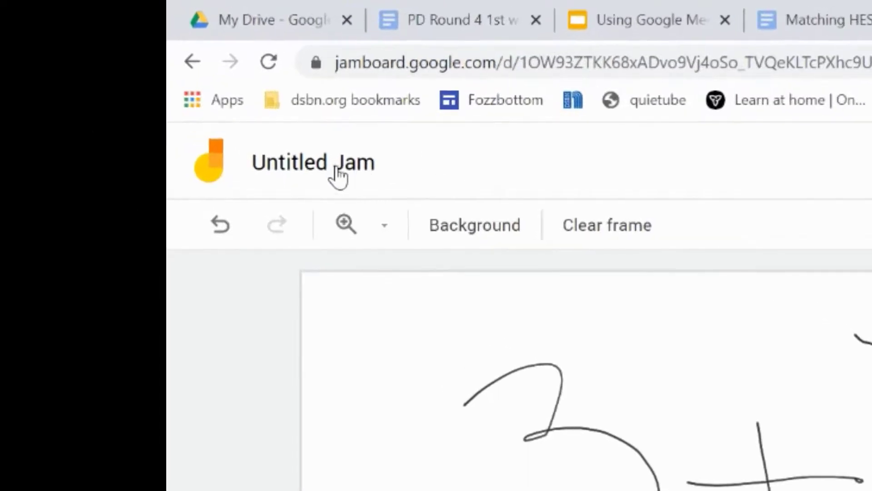
# - Rename the untitled jam as "my jam"
pyautogui.click(339, 173)
pyautogui.write('my')
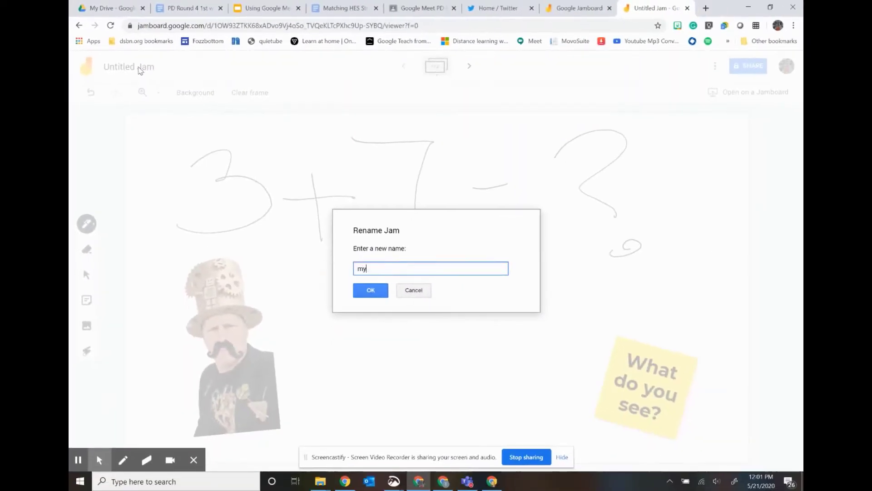
pyautogui.write(' jam')
pyautogui.click(375, 290)
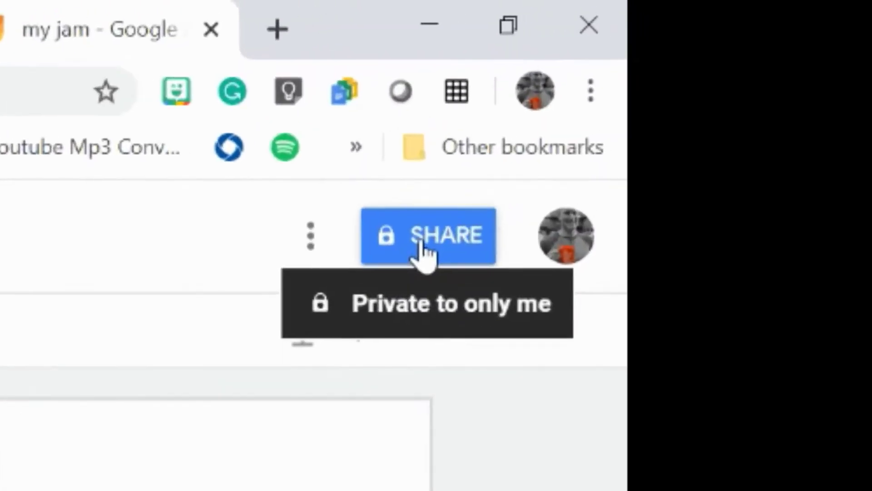
# - Try adding a colleague as an invitee in the sharing settings and review the edit and view permissions, then close without sending
pyautogui.click(460, 237)
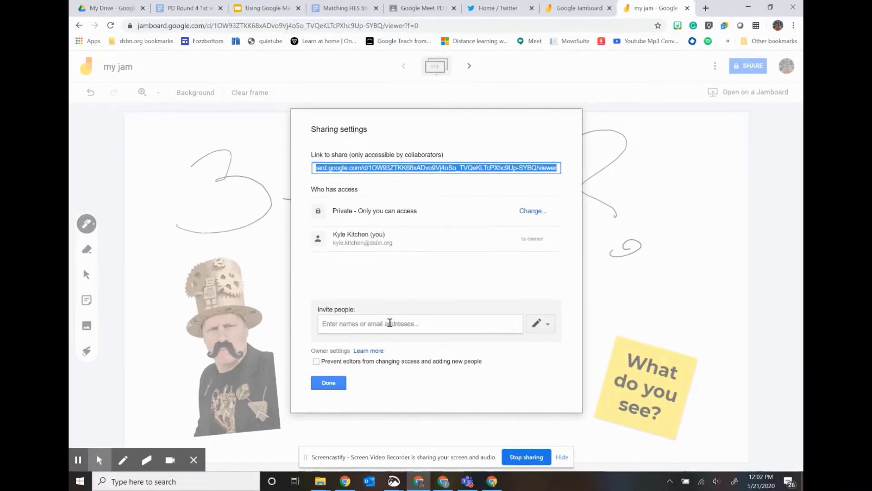
pyautogui.click(391, 323)
pyautogui.write('dunlop')
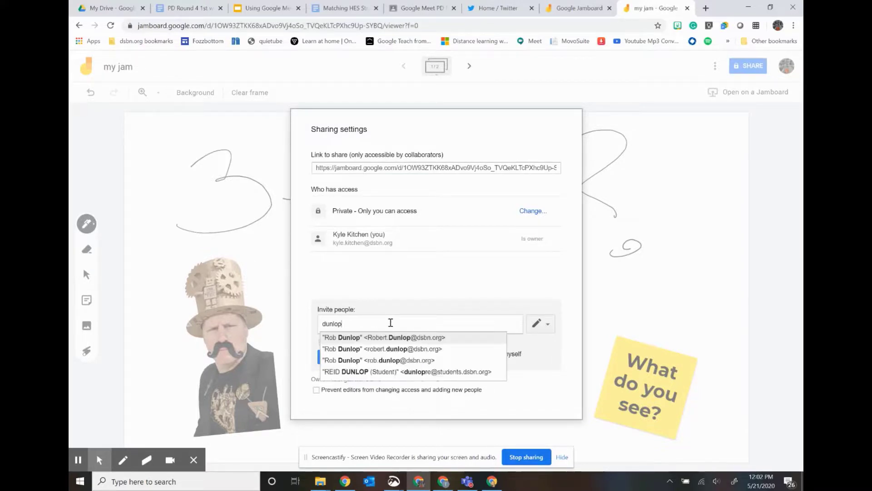
pyautogui.click(389, 338)
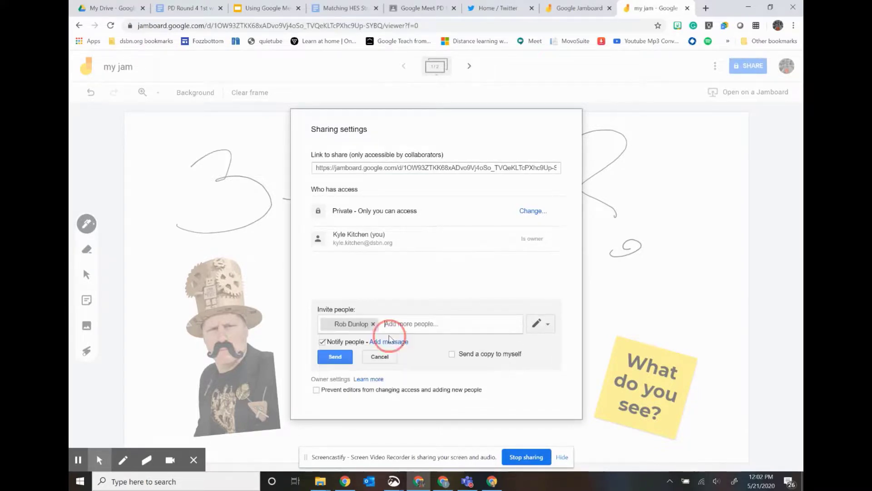
pyautogui.click(545, 324)
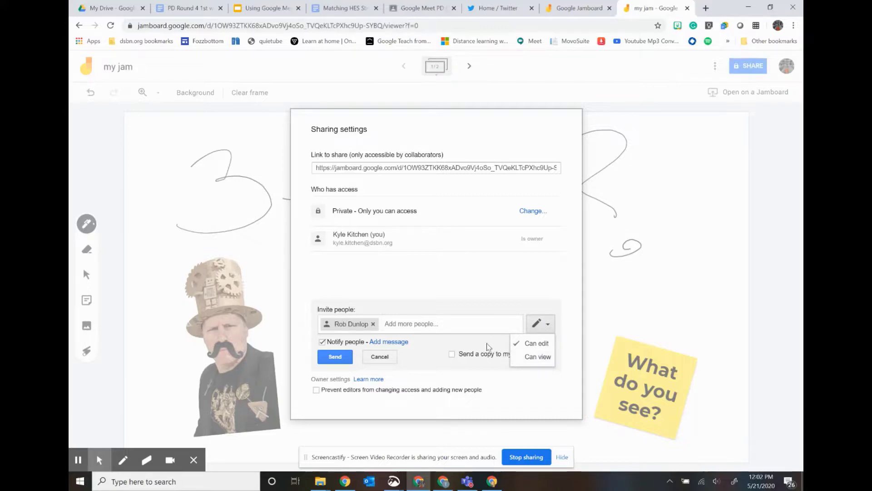
pyautogui.click(380, 357)
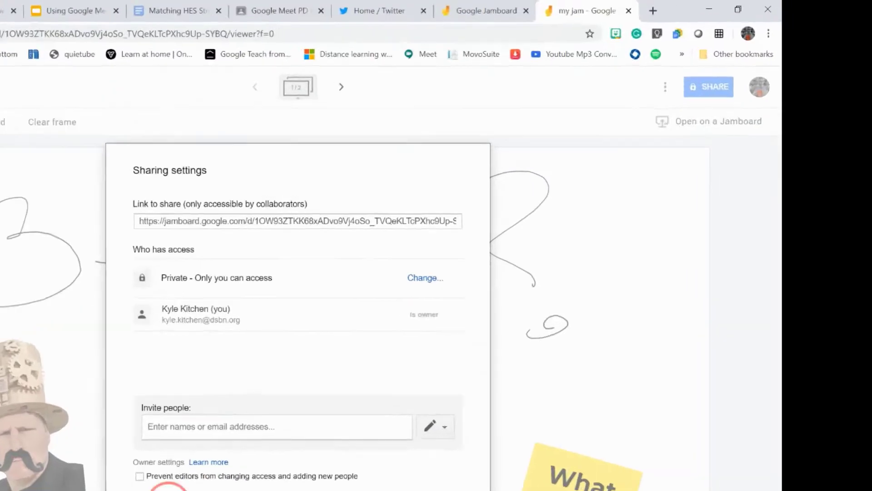
pyautogui.click(328, 381)
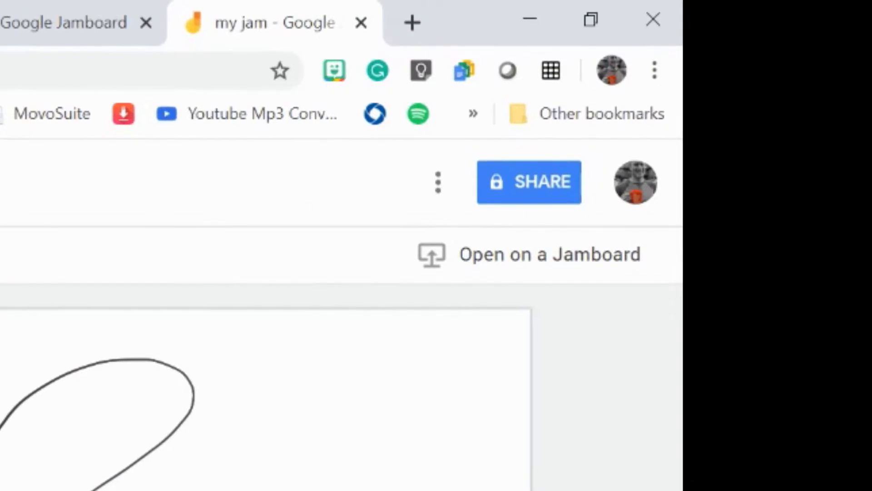
# - Look over the jam's additional options for renaming, downloading as PDF, saving the frame as an image and copying
pyautogui.click(439, 184)
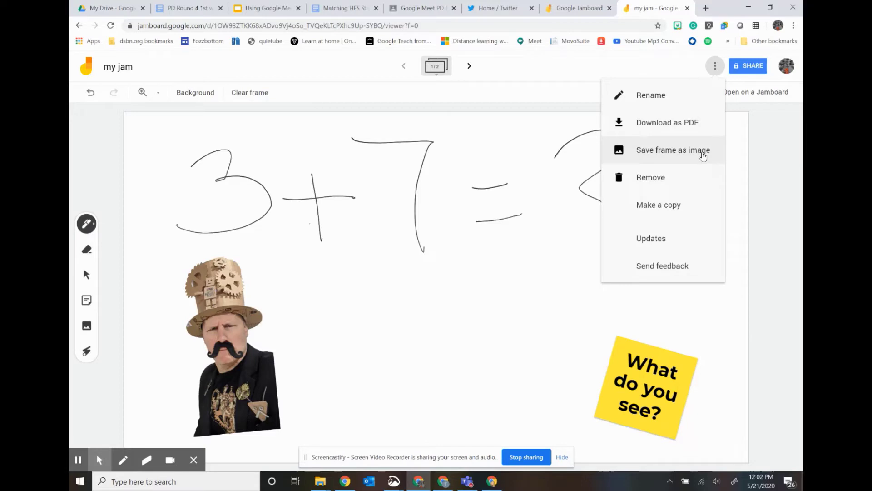
pyautogui.click(544, 272)
# - Draw a short, slightly slanted vertical stroke below the handwritten 7 with the Pen
pyautogui.moveTo(414, 311); pyautogui.dragTo(429, 359)
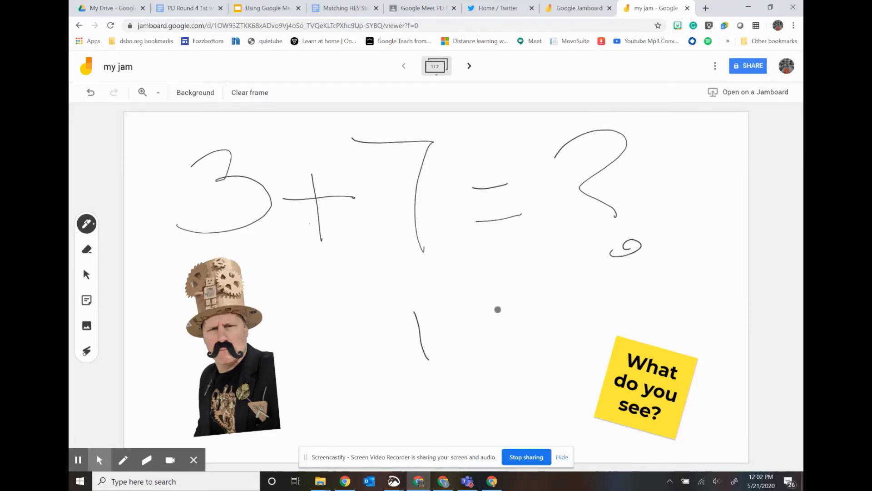